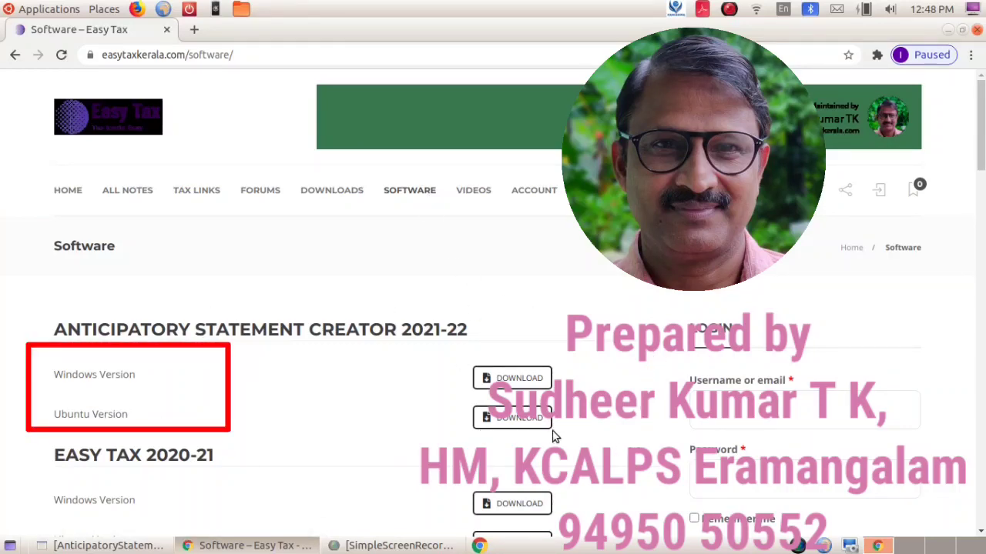
Download the Ubuntu version of Anticipatory Statement Creator 2021-22 from the Easy Tax software page.
click(520, 419)
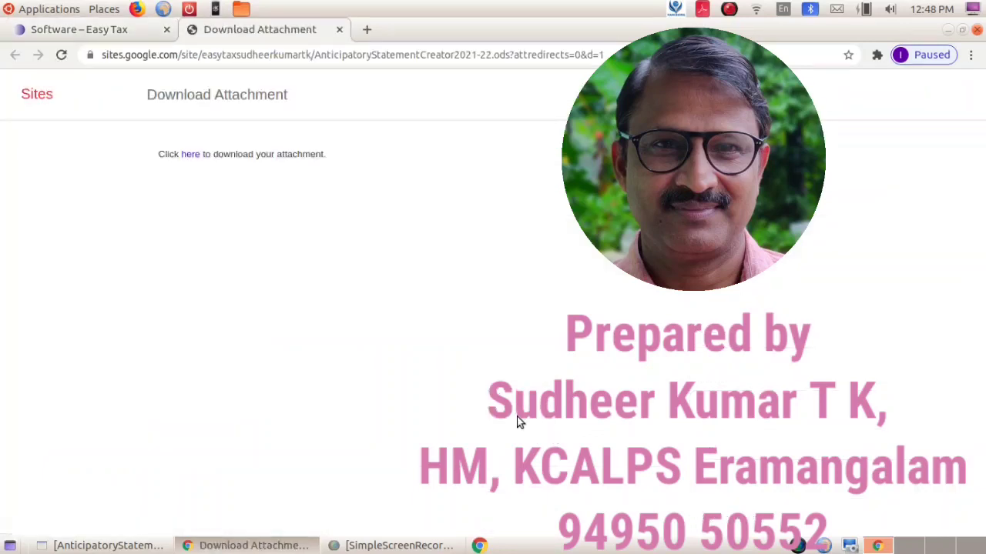
click(190, 155)
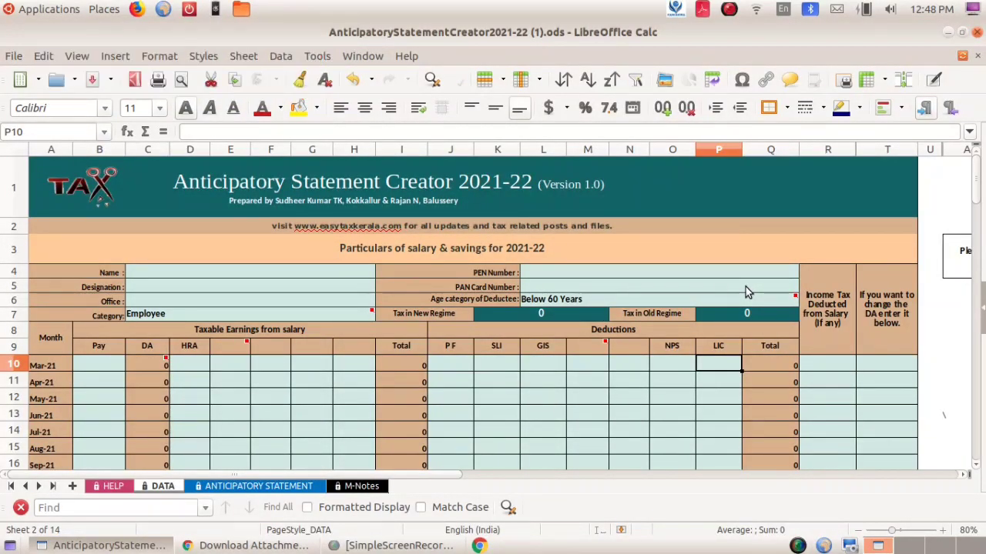
In the Anticipatory Statement Creator workbook in LibreOffice Calc, enter 68400 as the March 2021 pay on the DATA sheet.
click(285, 275)
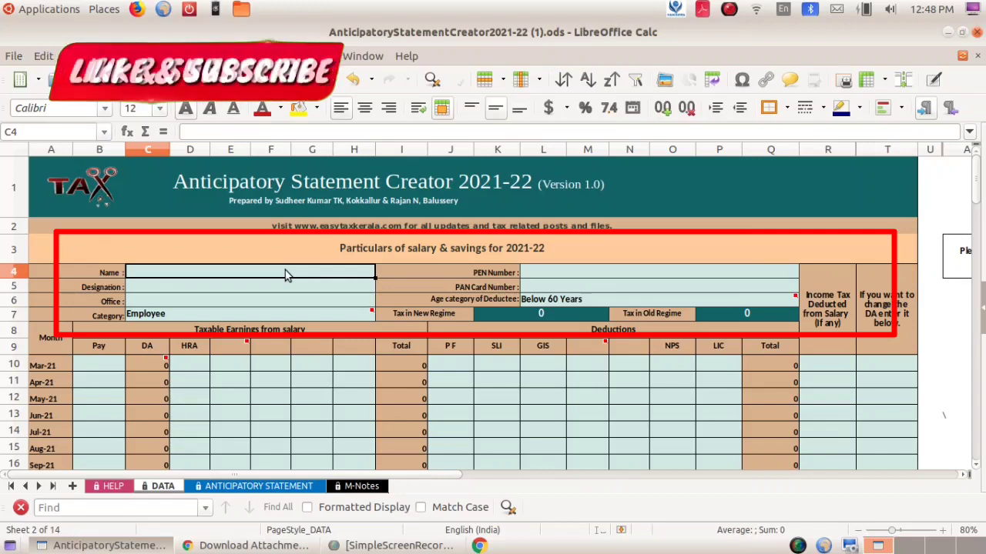
key(Return)
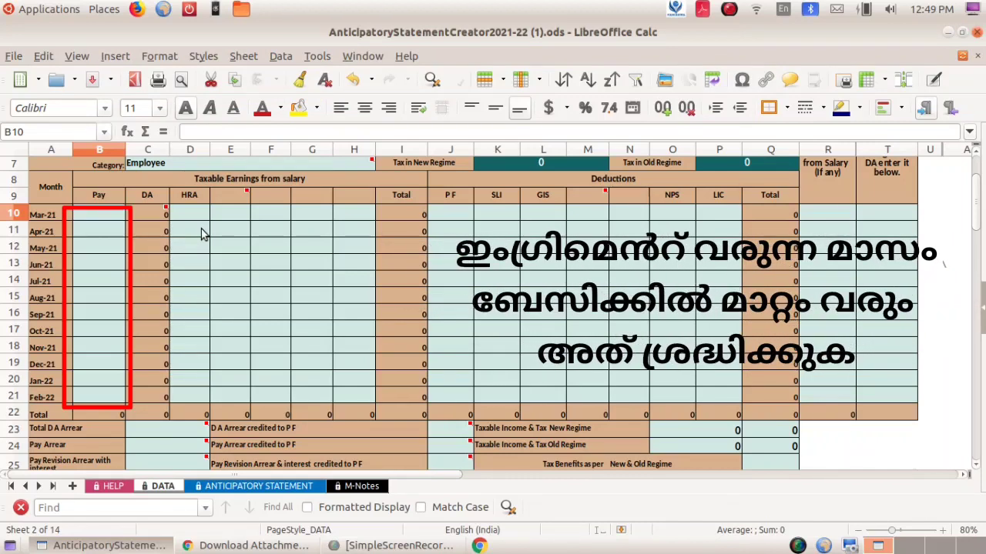
text(68400)
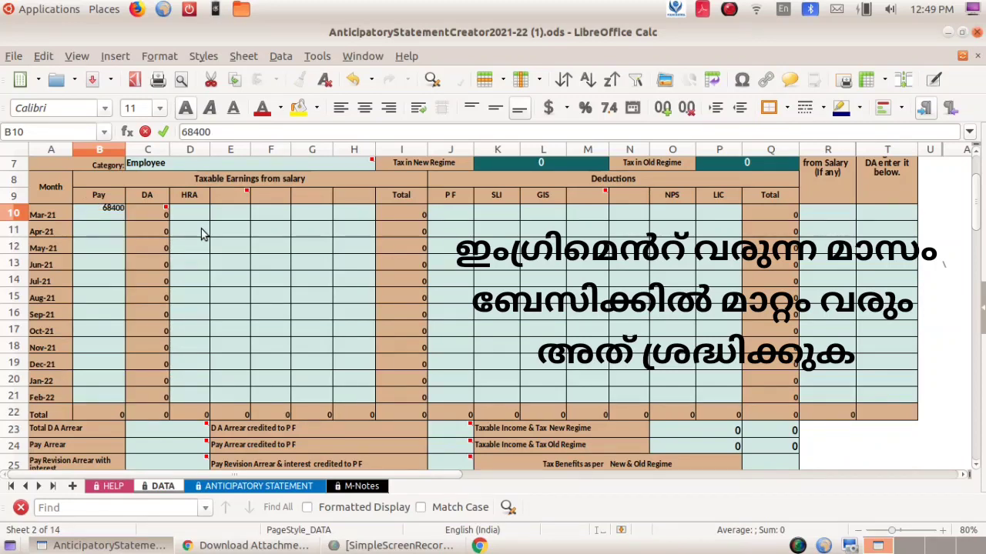
key(Return)
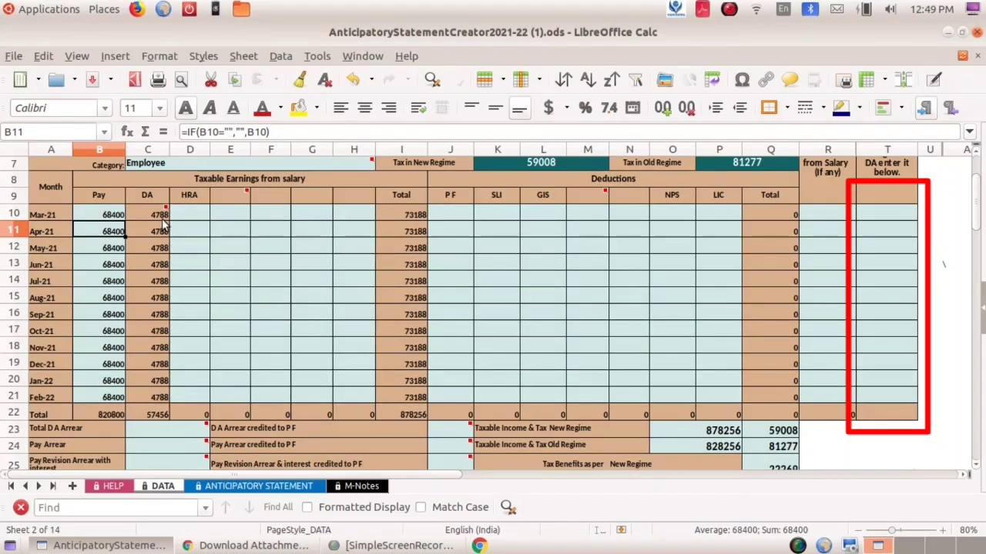
click(886, 216)
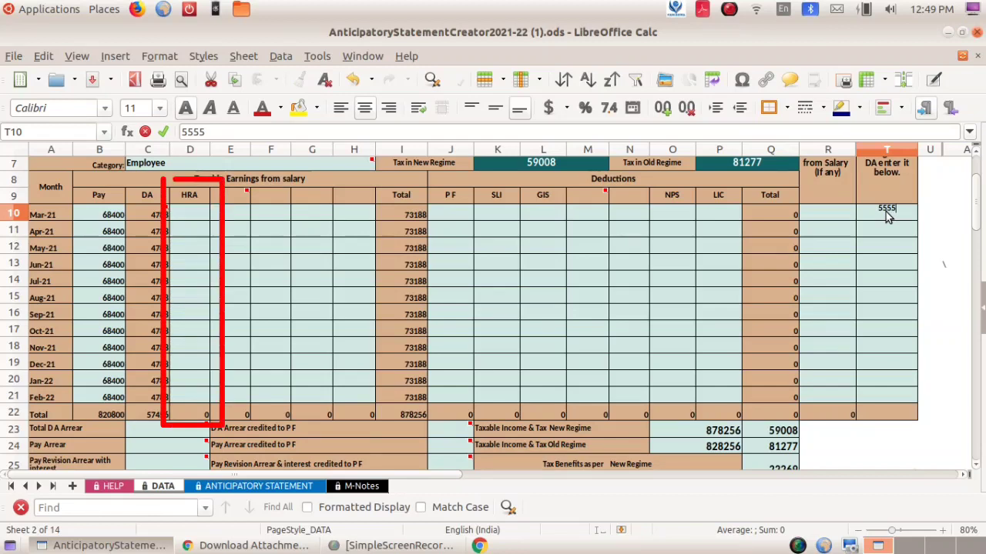
click(198, 215)
text(6840)
key(Return)
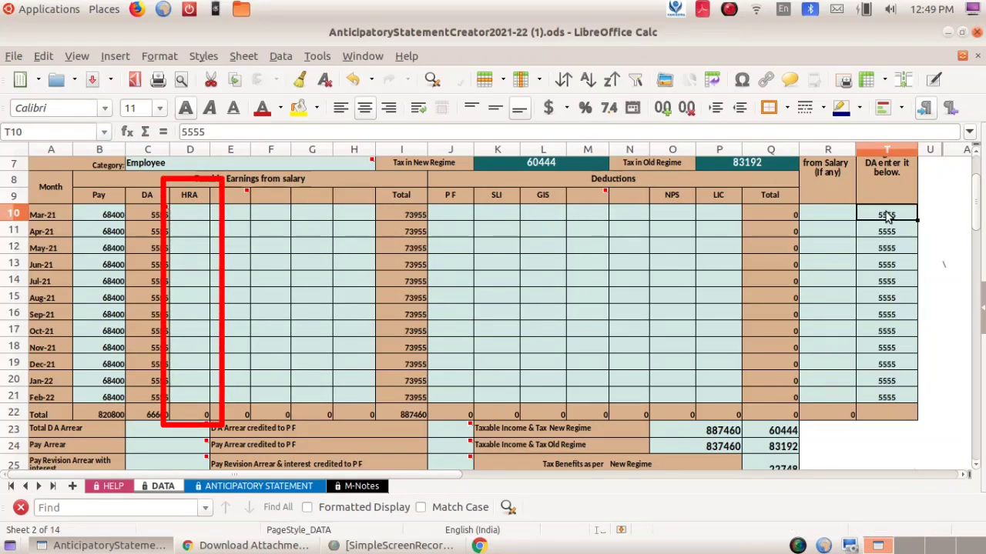
key(Delete)
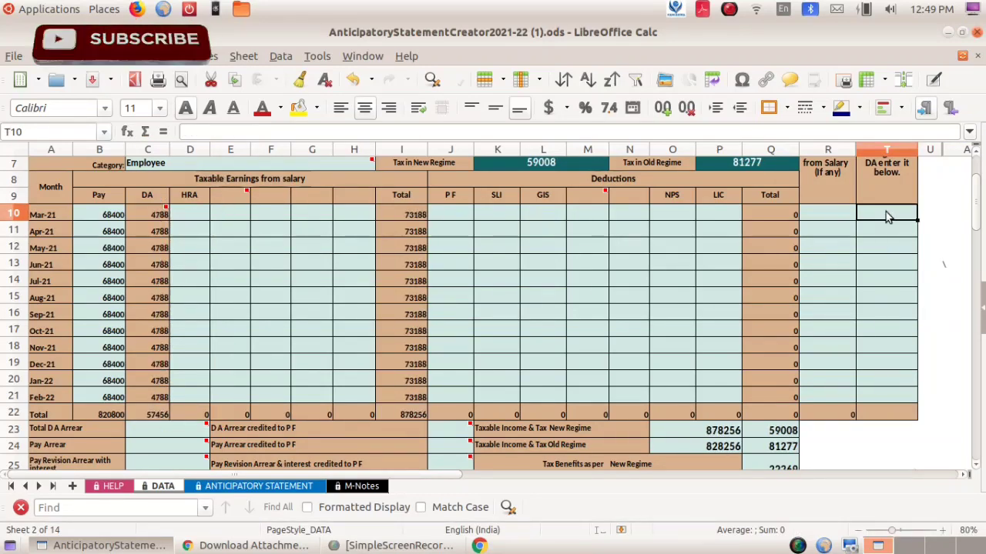
Enter 6840 as the HRA for March 2021 in the taxable earnings table.
click(198, 218)
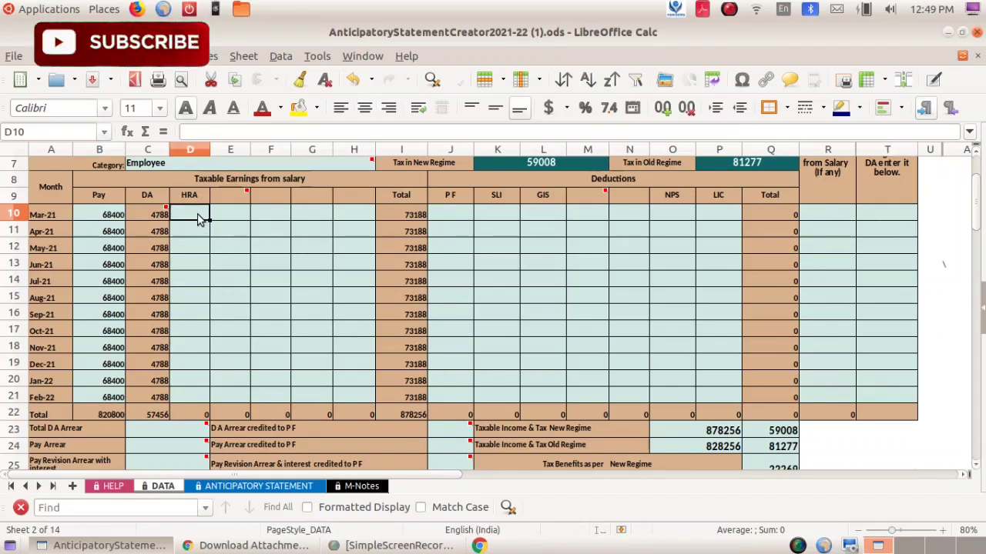
text(6840)
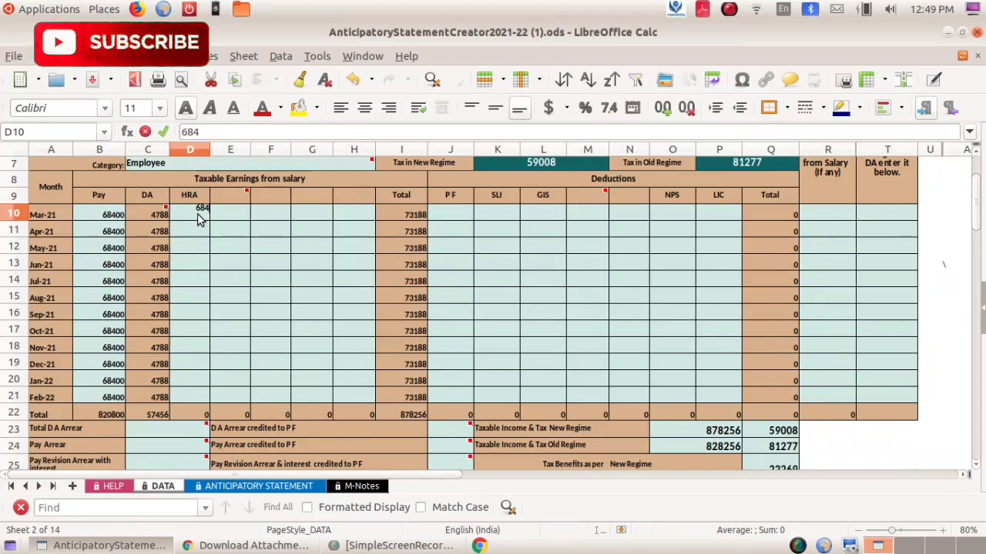
key(Return)
mouse_move(214, 196)
mouse_down()
mouse_move(325, 420)
mouse_move(220, 194)
mouse_up()
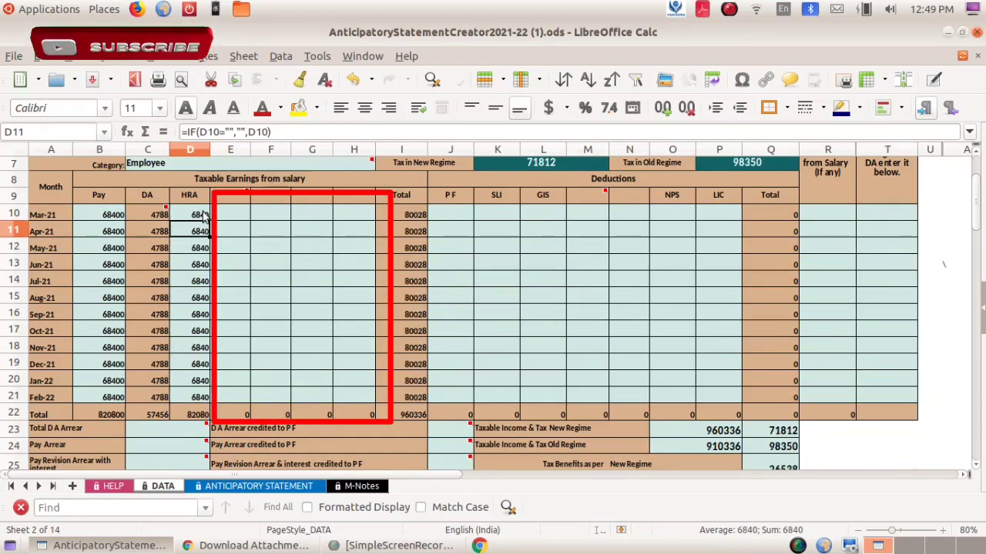
Enter the March 2021 deductions of 10000 for PF and 1000 for SLI.
click(465, 216)
text(10000)
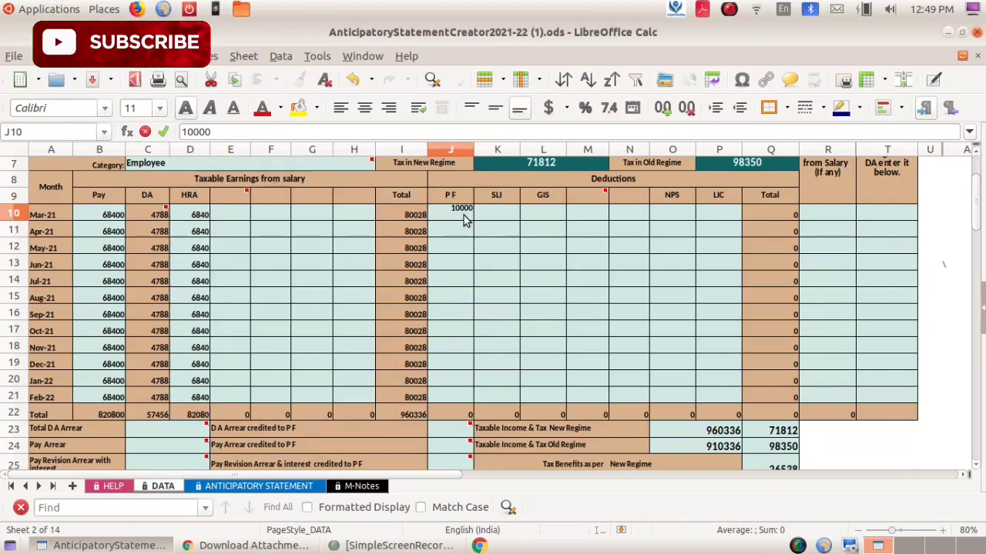
key(Return)
click(493, 212)
mouse_move(358, 181)
mouse_down()
mouse_move(358, 231)
mouse_move(441, 373)
mouse_up()
text(1000)
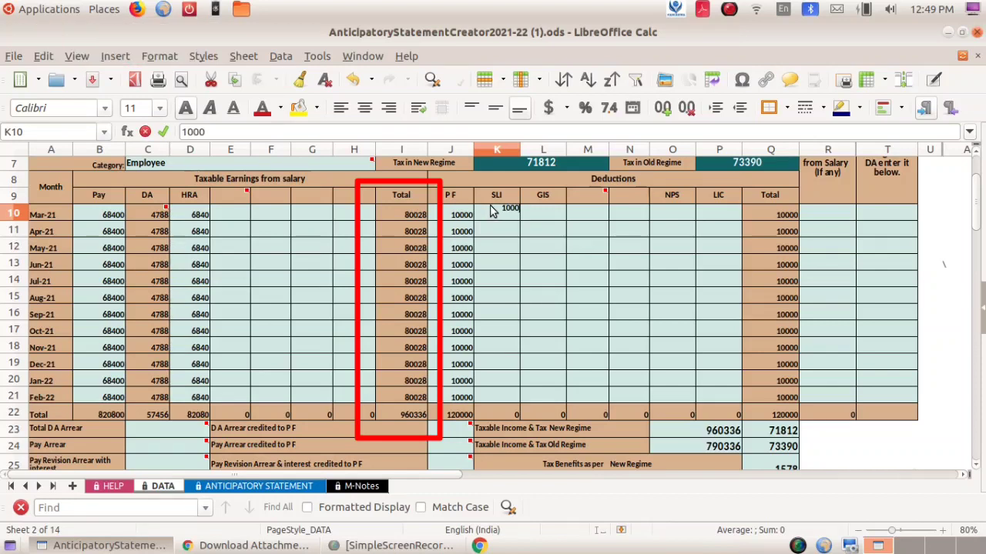
key(Return)
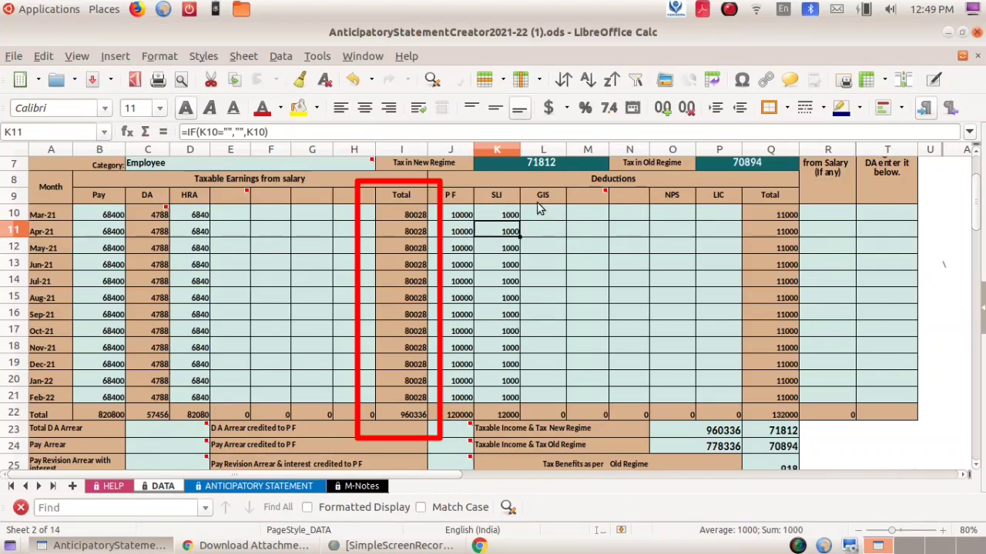
Enter the March 2021 deductions of 500 for GIS and 800 for LIC.
click(541, 218)
text(5000)
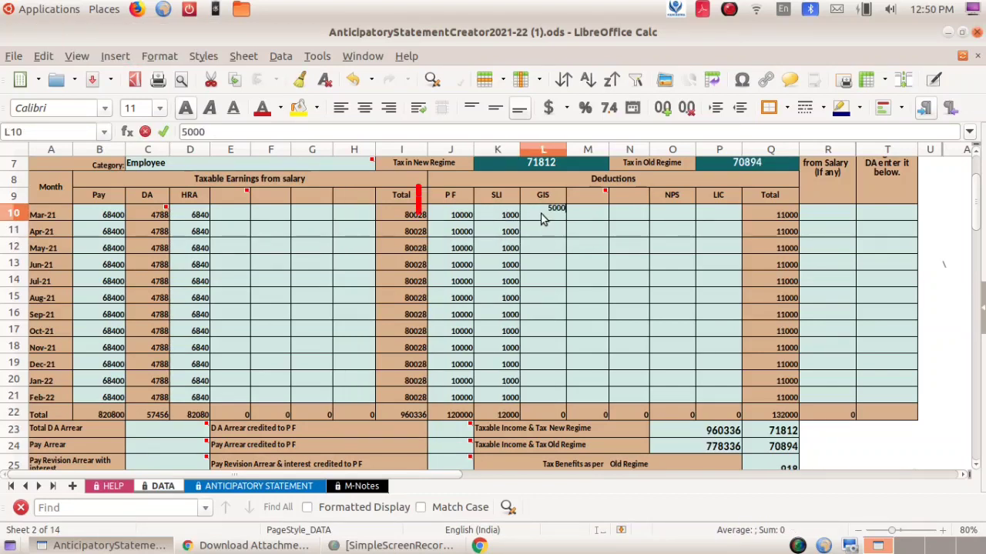
key(BackSpace)
key(Return)
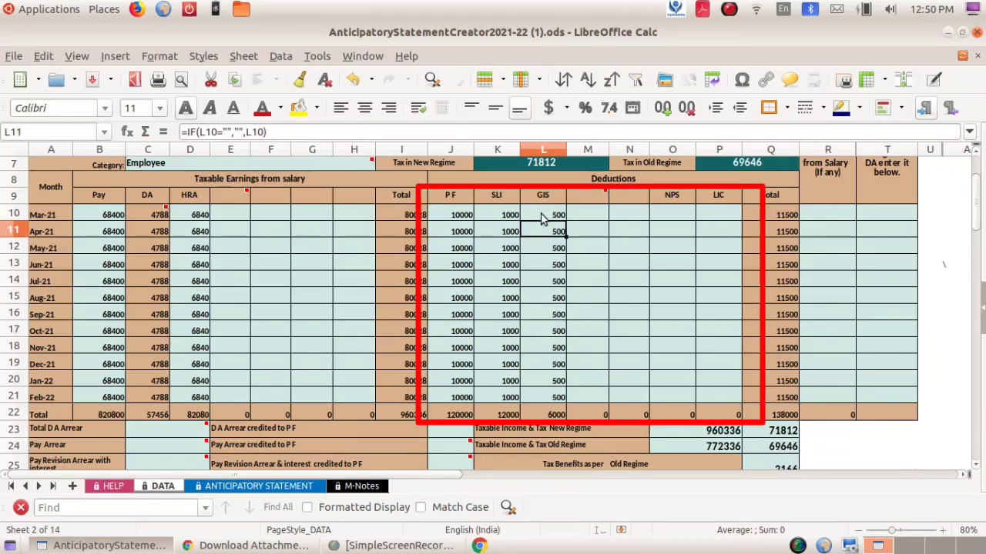
click(698, 218)
text(80)
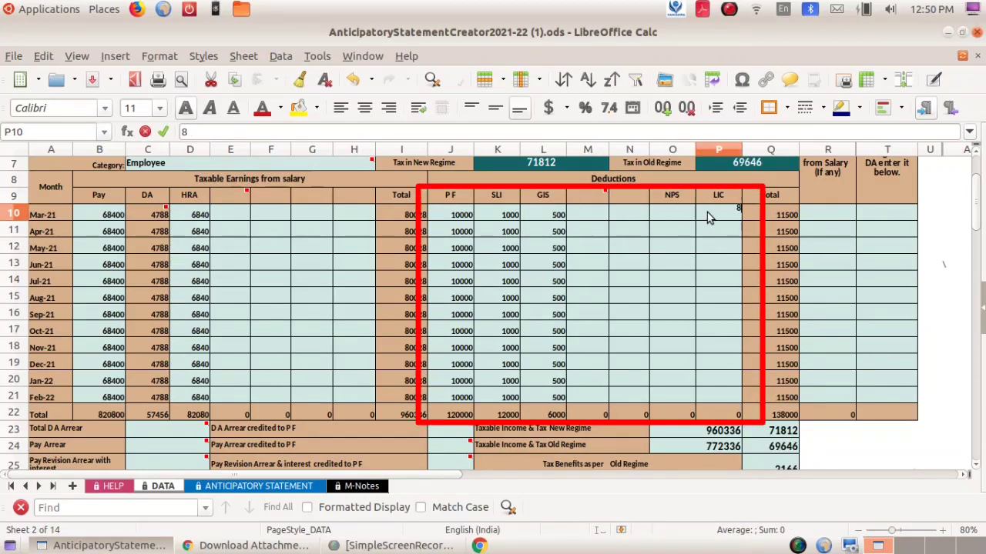
text(00)
key(BackSpace)
key(Return)
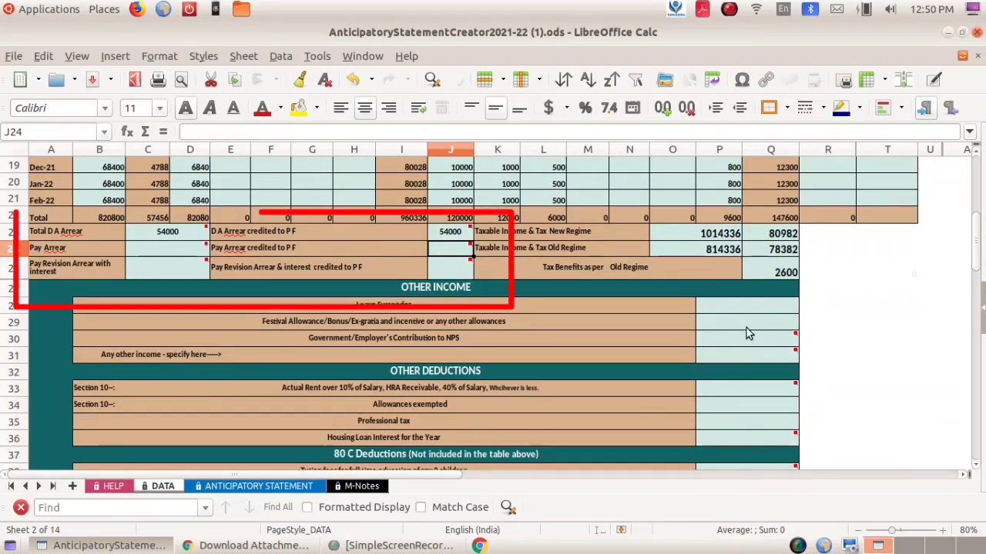
Enter 2750 as the festival allowance under Other Income and 2500 as the professional tax under Other Deductions.
click(742, 327)
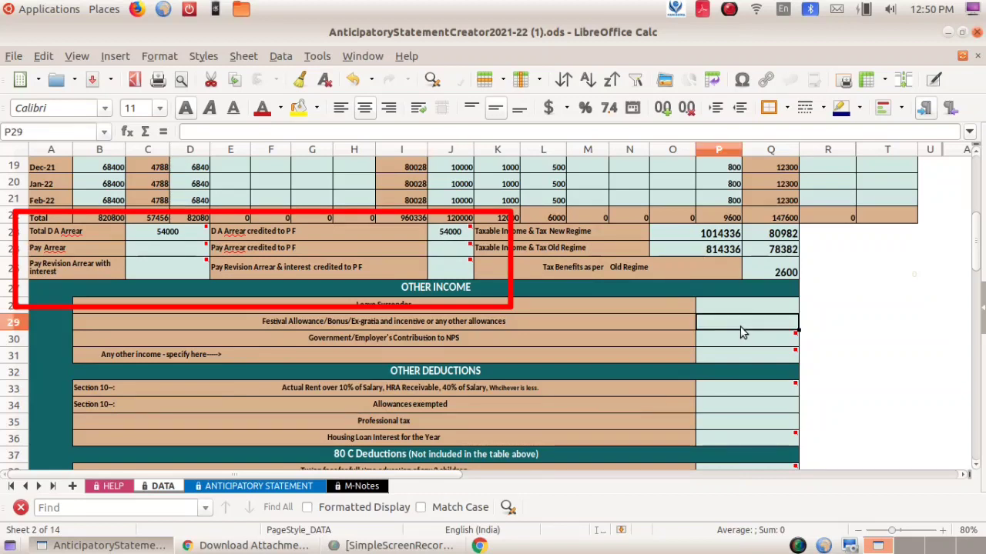
text(2750)
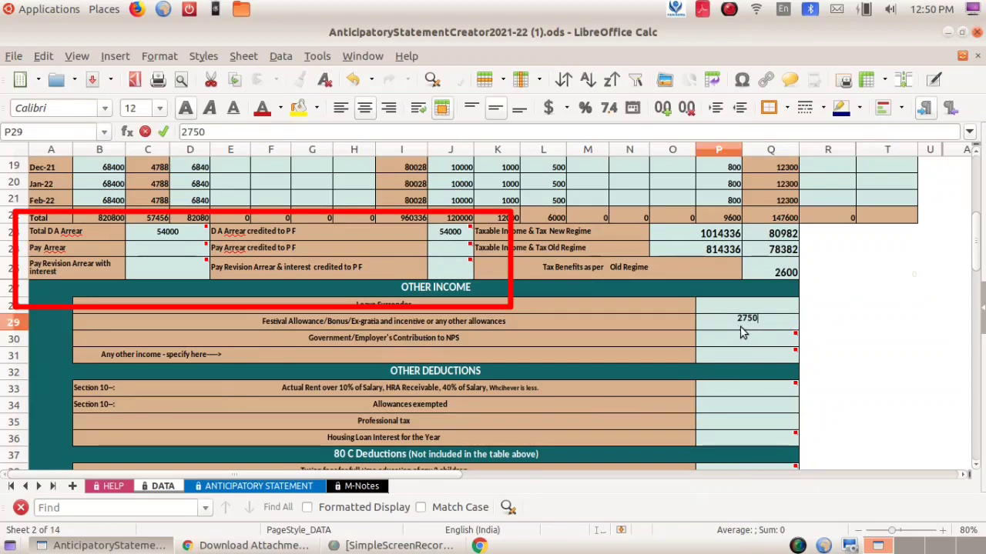
key(Return)
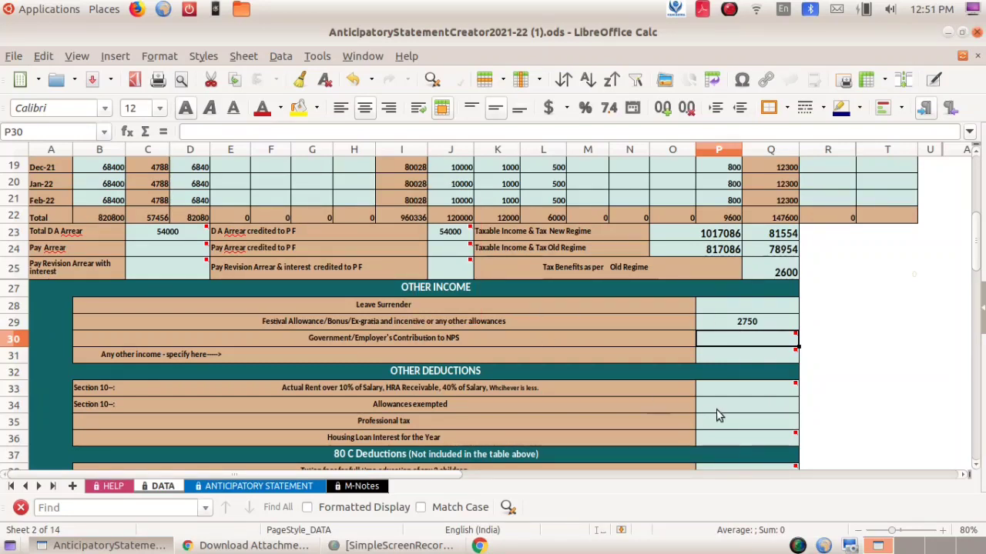
click(743, 422)
text(2500)
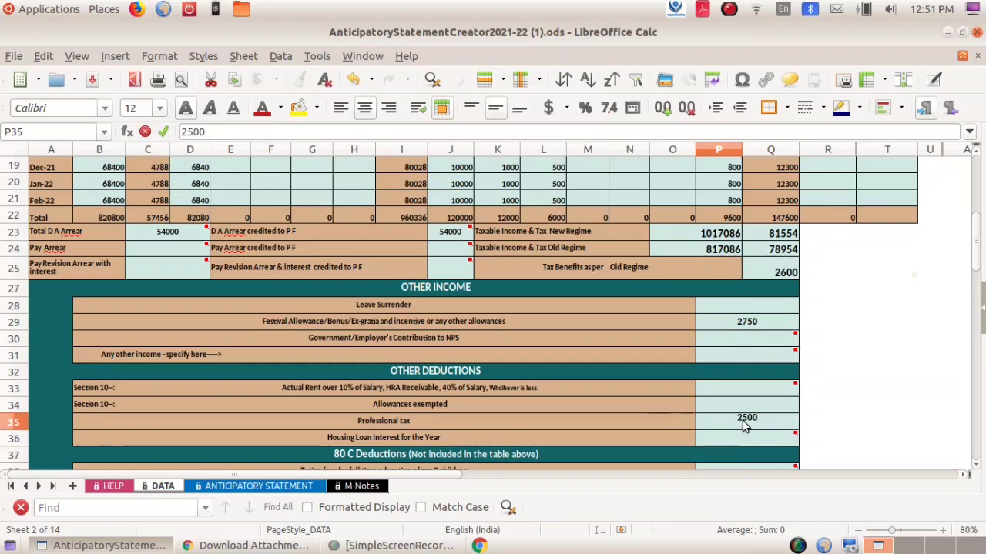
key(Return)
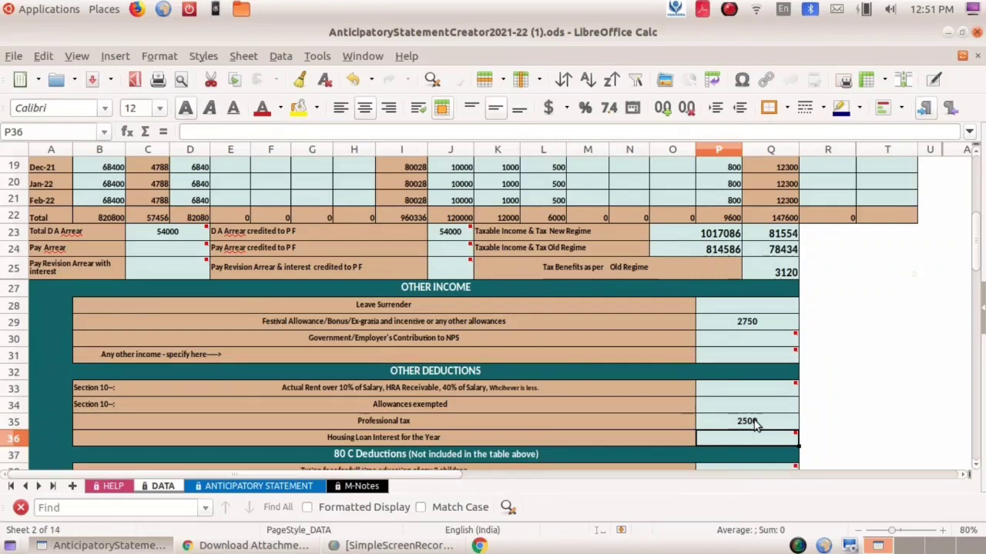
Review the 80C and Chapter VI-A deduction sections, the remaining months, the balance tax payable and the monthly TDS instalment.
scroll(739, 401, down, 5)
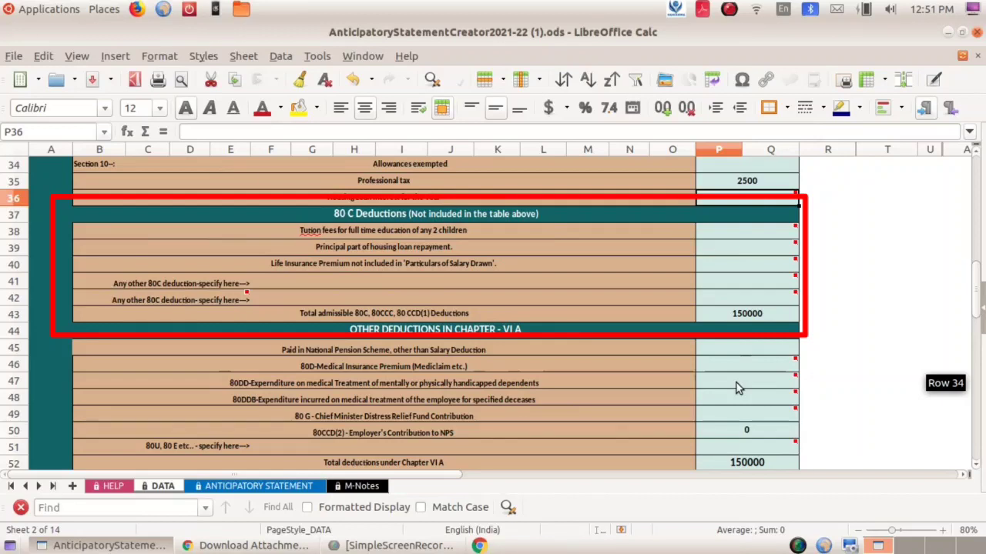
scroll(736, 383, down, 3)
click(770, 368)
key(Down)
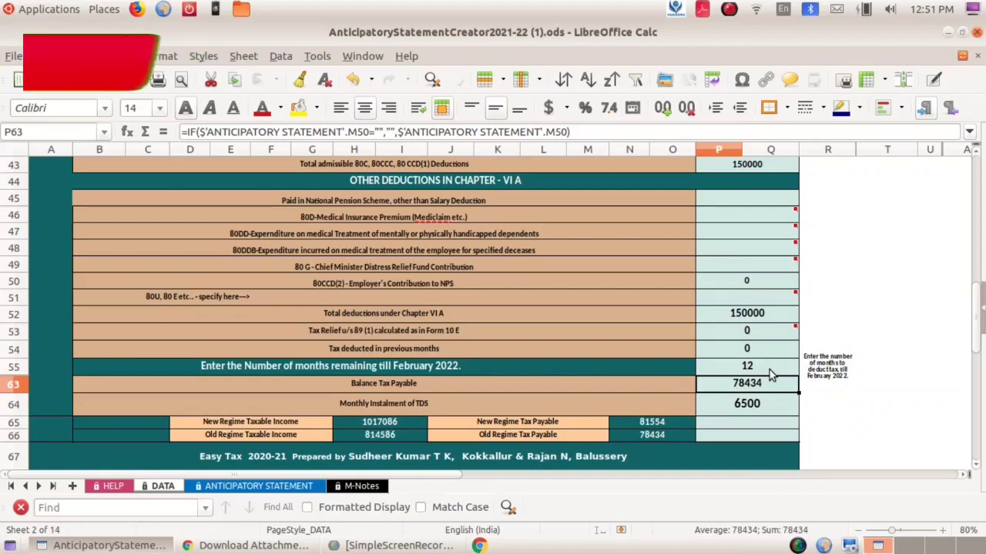
scroll(770, 373, up, 10)
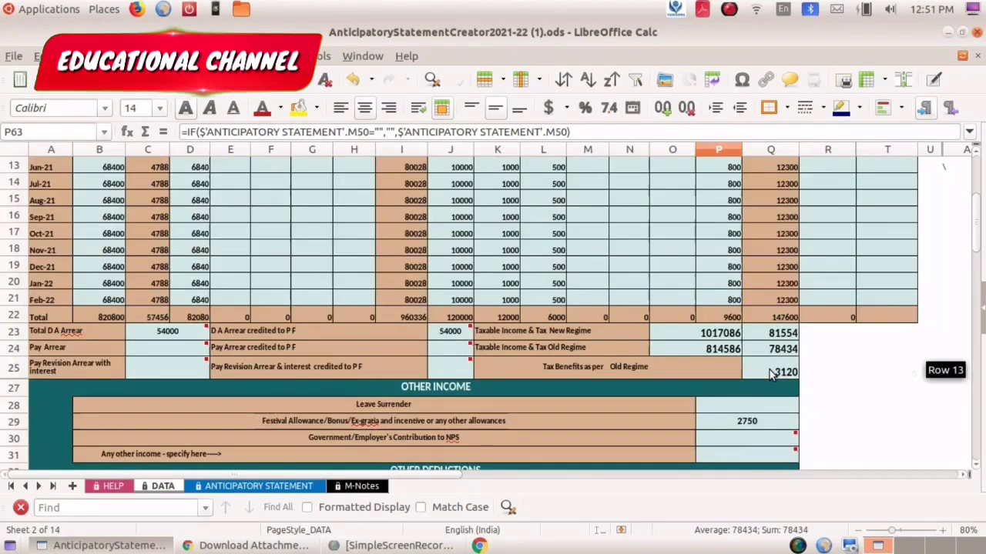